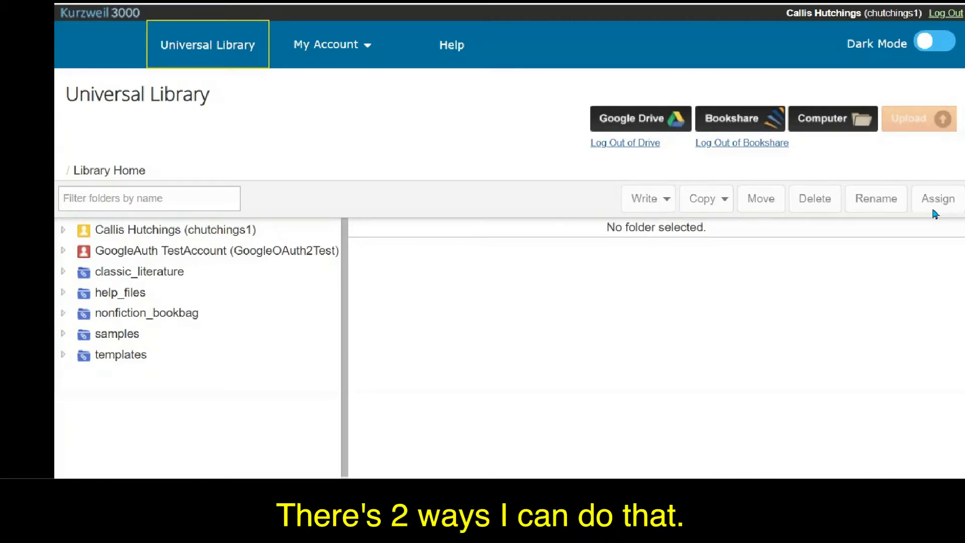
- Open volcanos.kes from the private folder of the signed-in teacher's library
{"action": "left_click", "coordinate": [63, 230]}
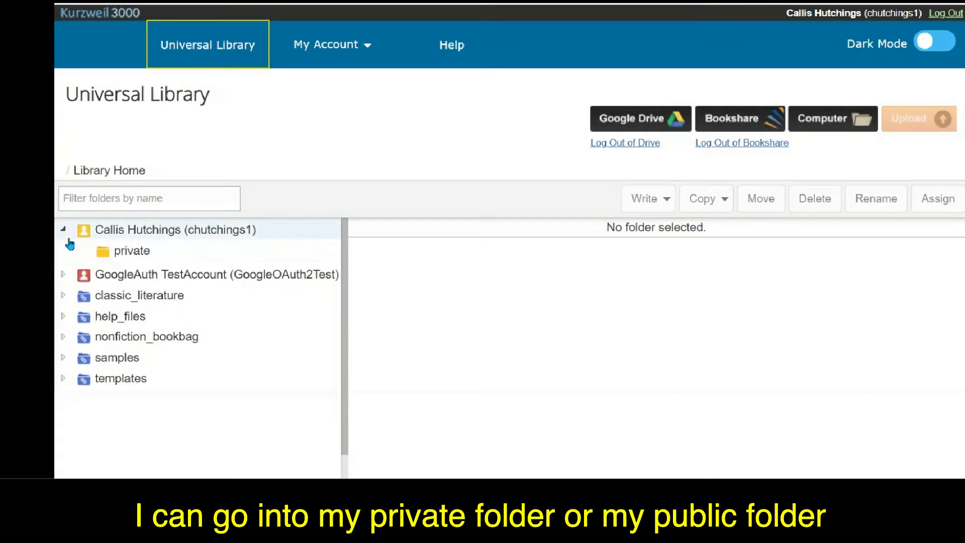
{"action": "left_click", "coordinate": [134, 251]}
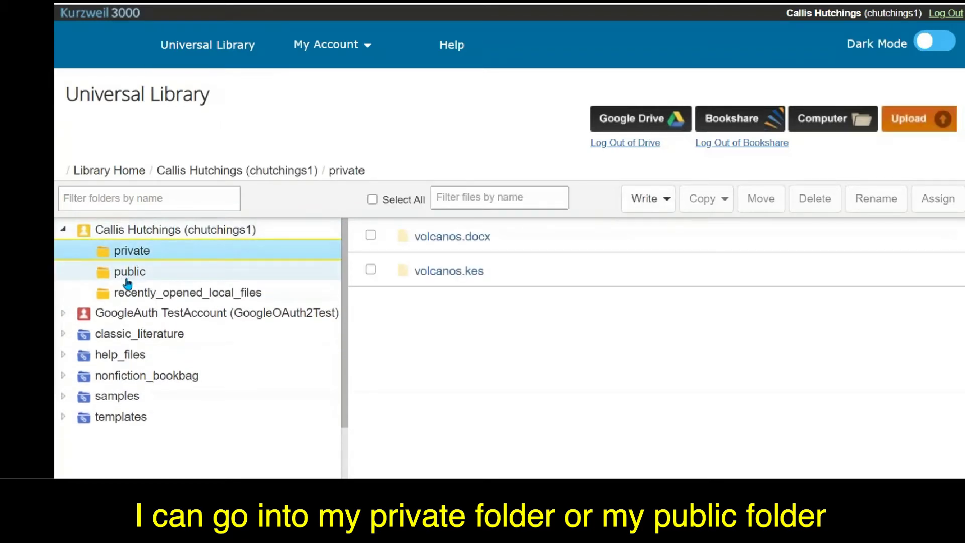
{"action": "left_click", "coordinate": [371, 270]}
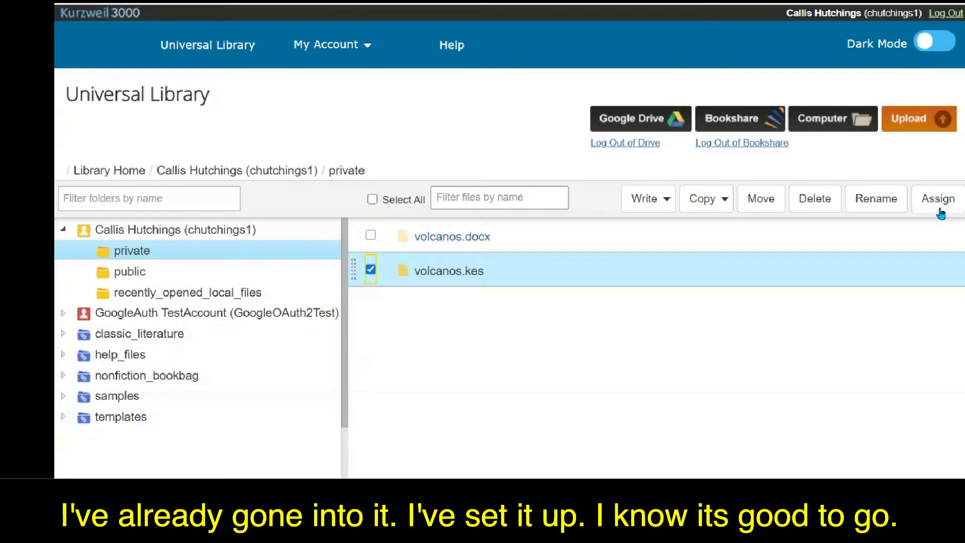
{"action": "left_click", "coordinate": [463, 271]}
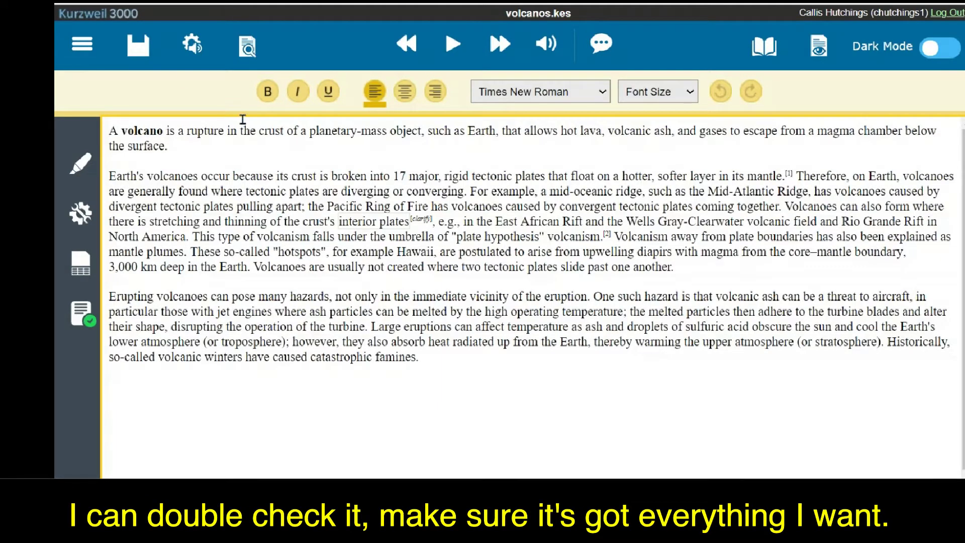
{"action": "left_click", "coordinate": [139, 49]}
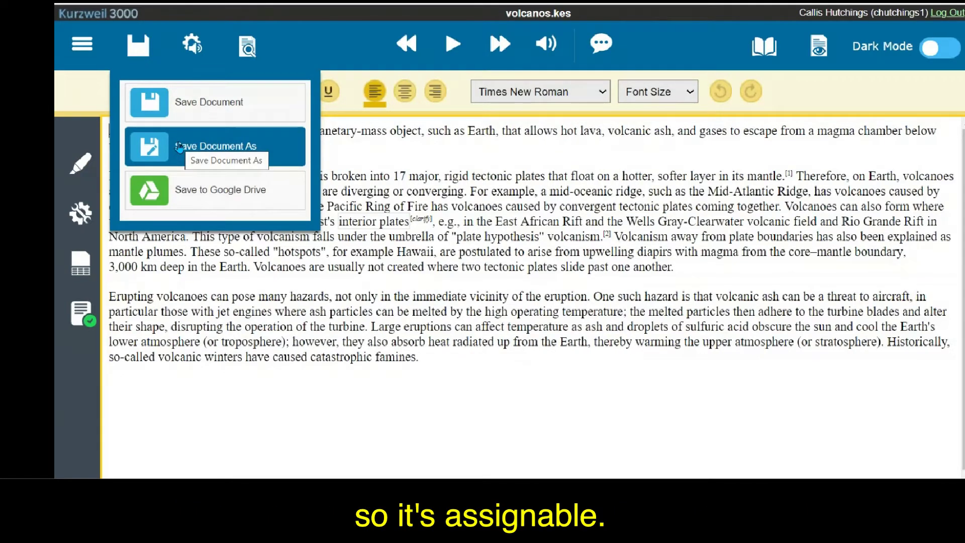
{"action": "left_click", "coordinate": [223, 265]}
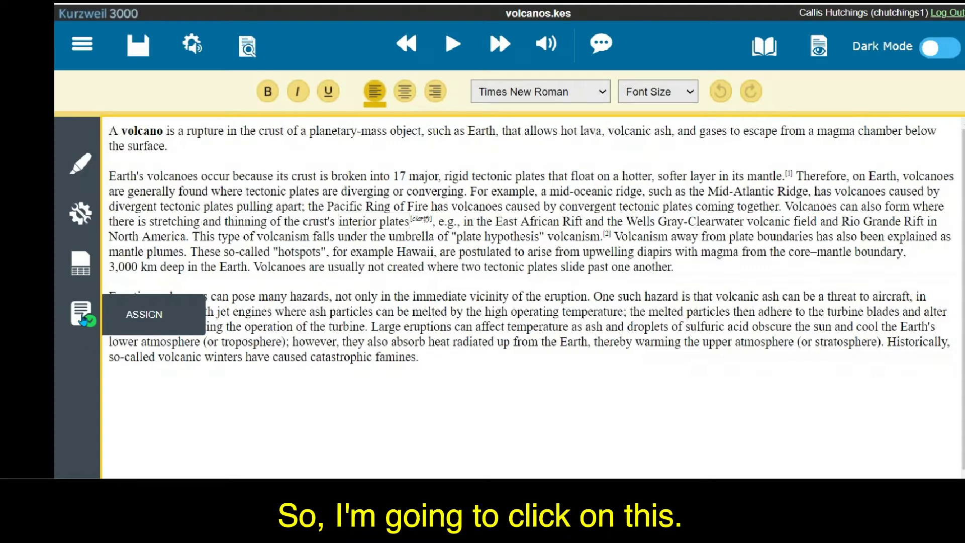
- Start assigning the open document and reset the Kurzweil 3000 team to match the Google Classroom student list
{"action": "left_click", "coordinate": [83, 319]}
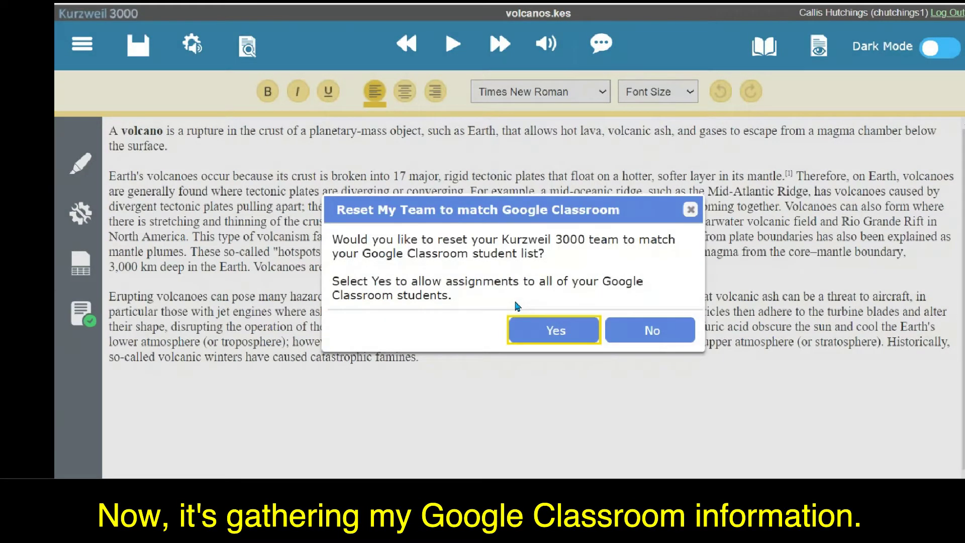
{"action": "left_click_drag", "start_coordinate": [342, 240], "coordinate": [540, 271]}
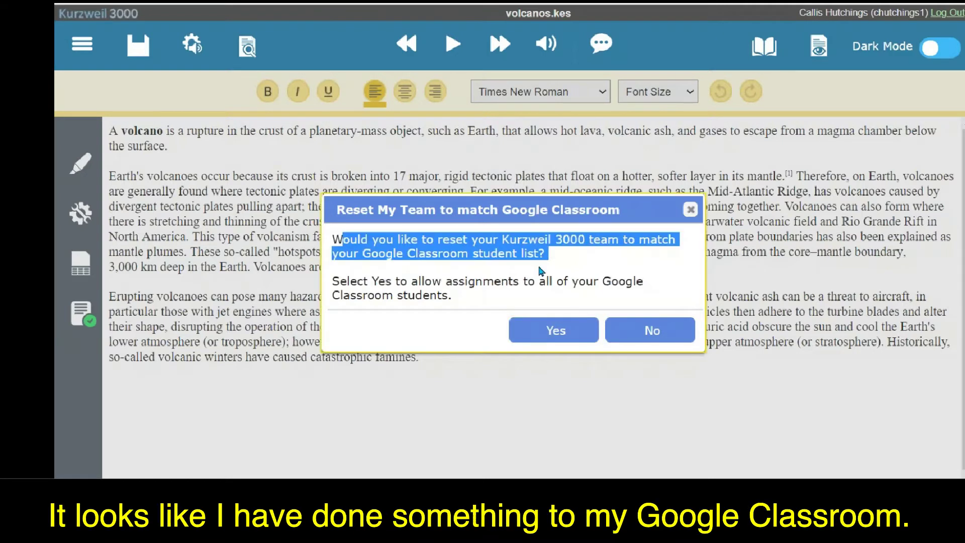
{"action": "left_click", "coordinate": [566, 265]}
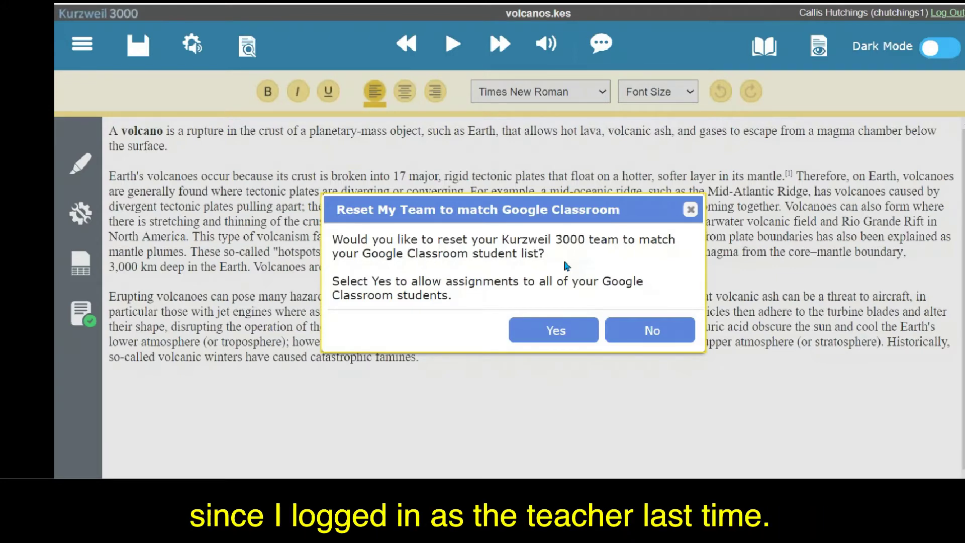
{"action": "left_click", "coordinate": [554, 330]}
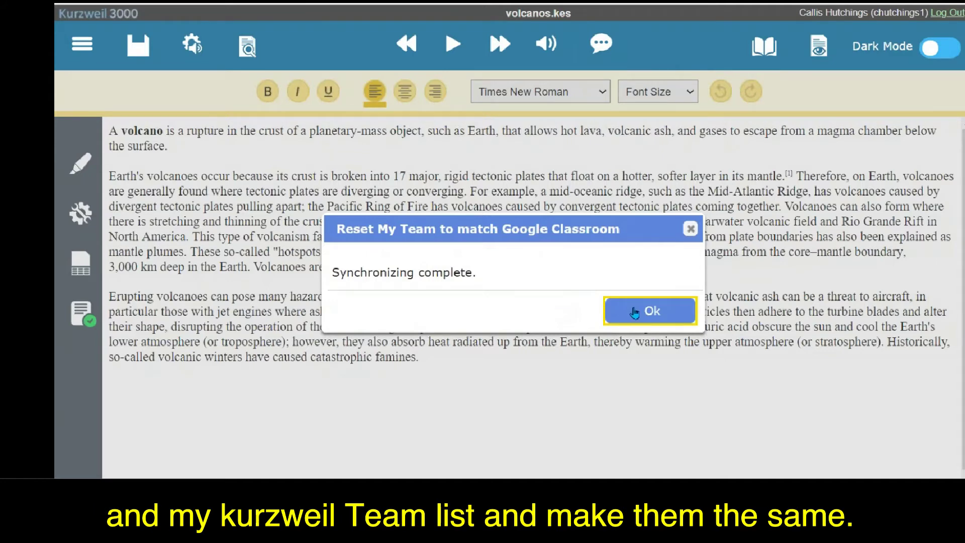
{"action": "left_click", "coordinate": [628, 310]}
- Set the Art classroom to choose which students receive the assignment, listing its individual students
{"action": "scroll", "coordinate": [311, 307], "scroll_direction": "down", "scroll_amount": 2}
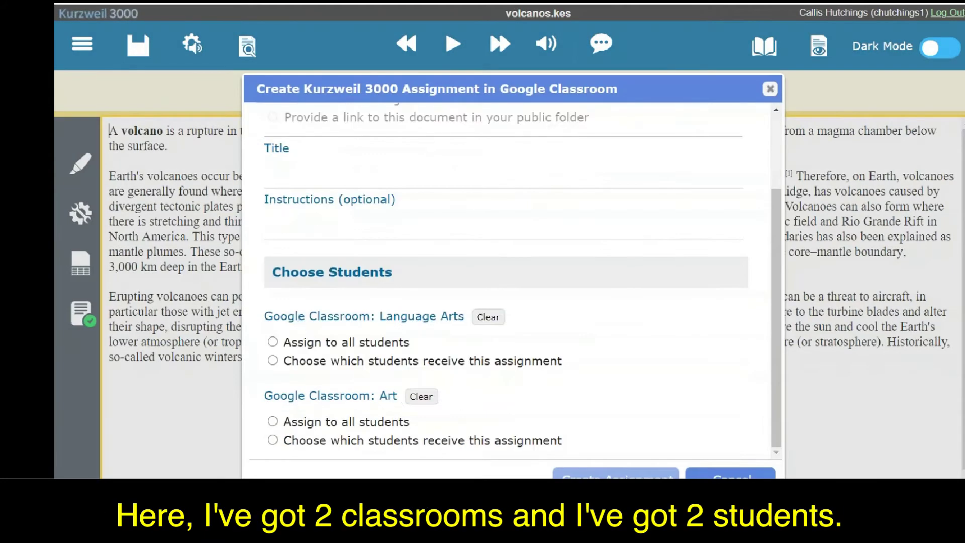
{"action": "left_click", "coordinate": [313, 440]}
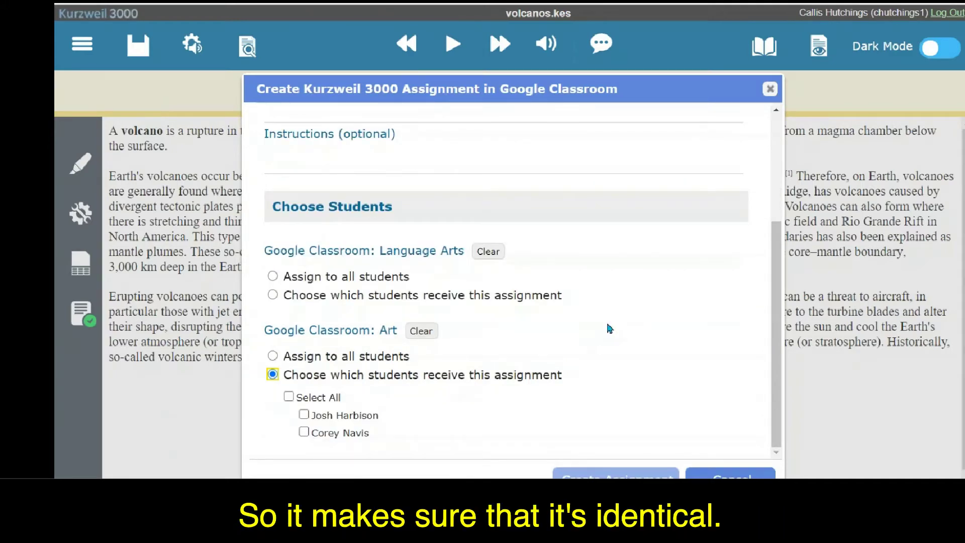
- Title the assignment "Volcano Basics"
{"action": "scroll", "coordinate": [598, 327], "scroll_direction": "up", "scroll_amount": 3}
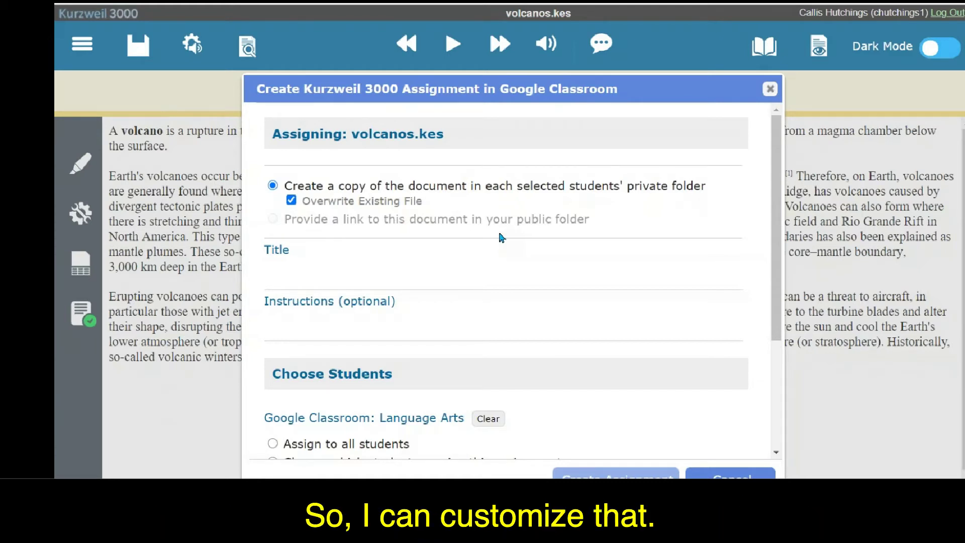
{"action": "left_click", "coordinate": [295, 272]}
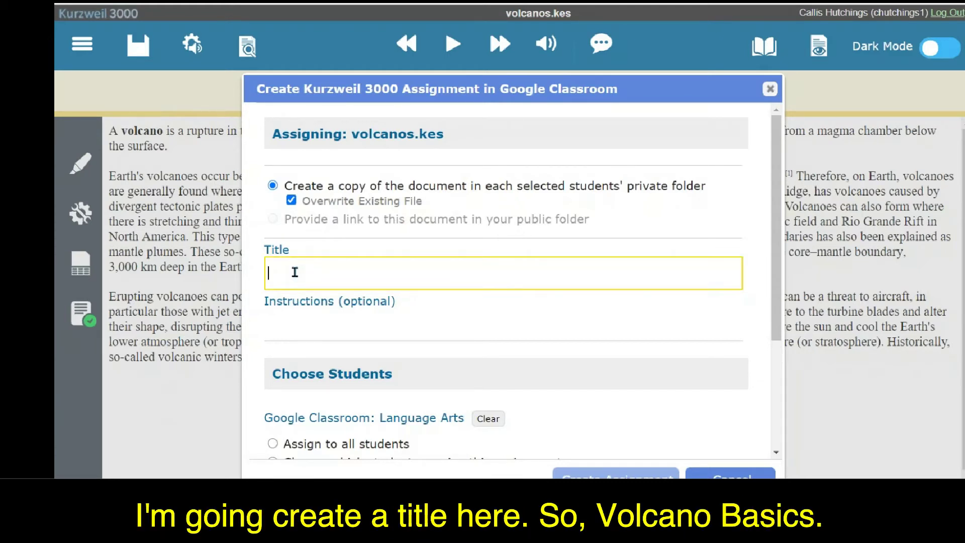
{"action": "type", "text": "Volcano Basics"}
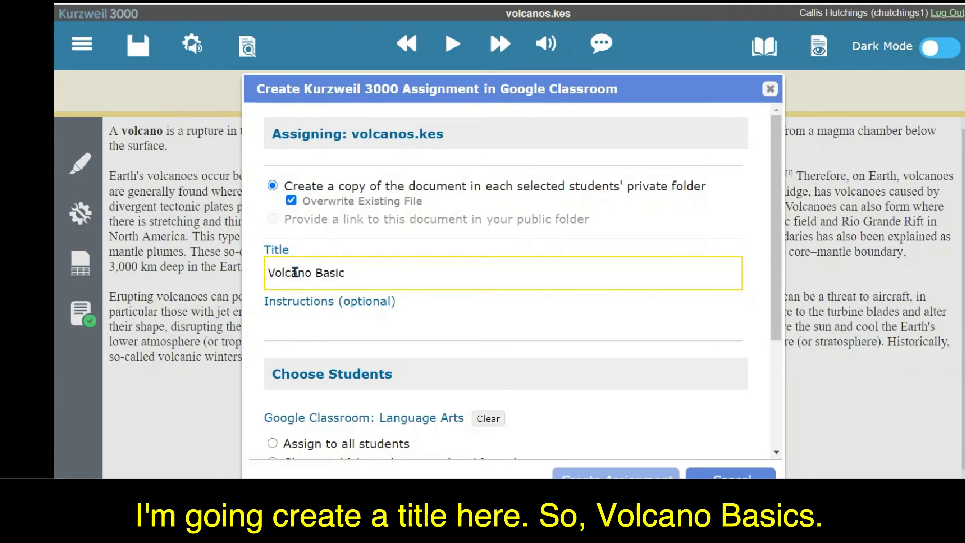
- Enter the assignment instructions "Read and highlight each sentence subject"
{"action": "scroll", "coordinate": [406, 191], "scroll_direction": "down", "scroll_amount": 3}
{"action": "left_click", "coordinate": [406, 191]}
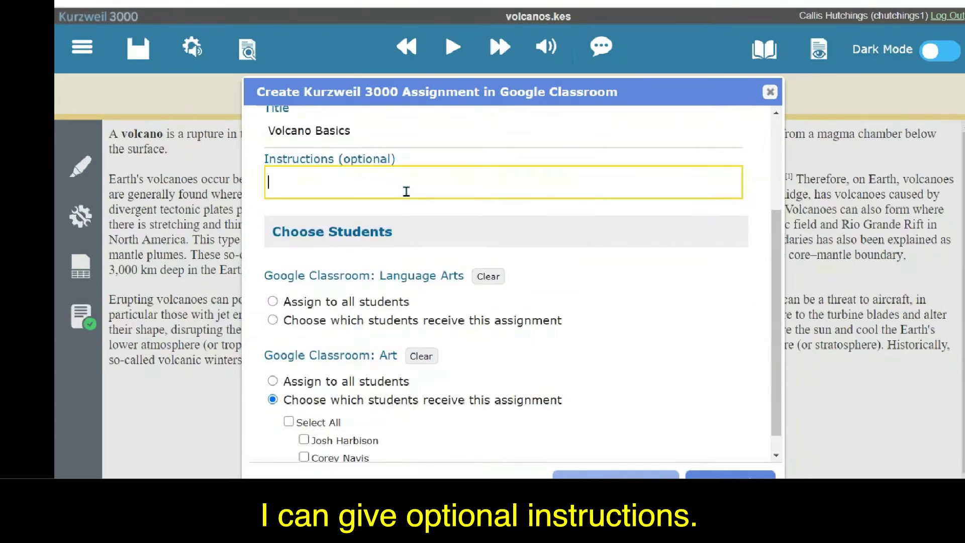
{"action": "type", "text": "Read and highlight "}
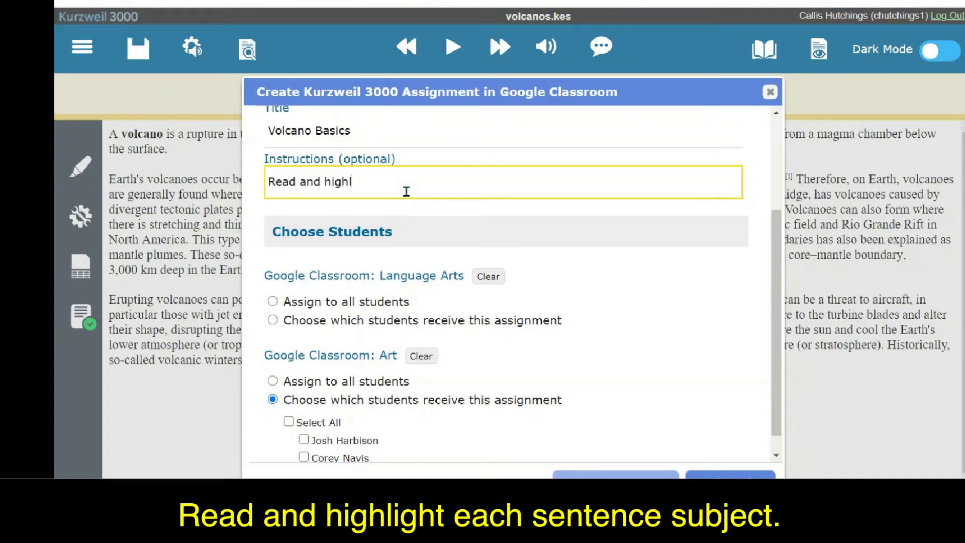
{"action": "type", "text": "each se"}
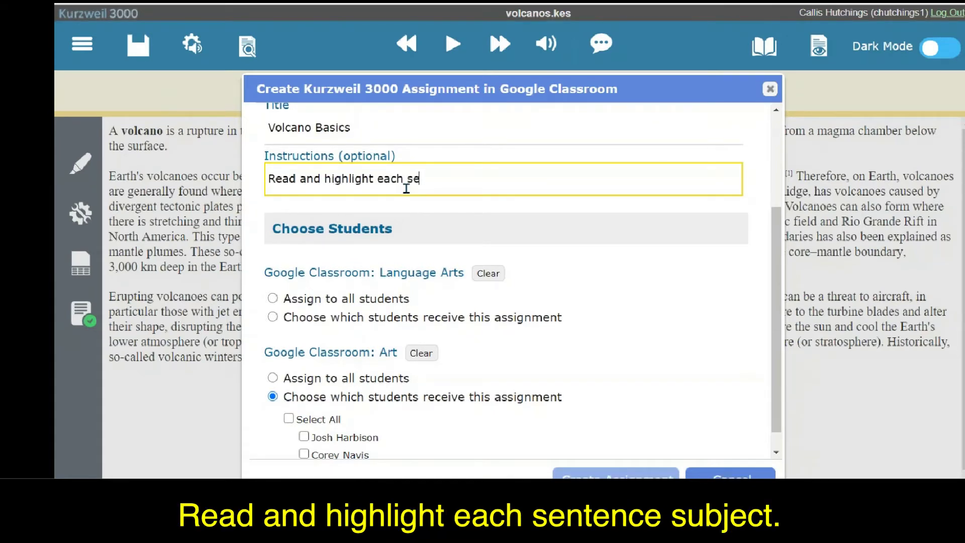
{"action": "type", "text": "ntence subject"}
- Try the all-students and individual-students options for the Language Arts and Art classrooms, and clear both selections
{"action": "scroll", "coordinate": [425, 309], "scroll_direction": "down", "scroll_amount": 1}
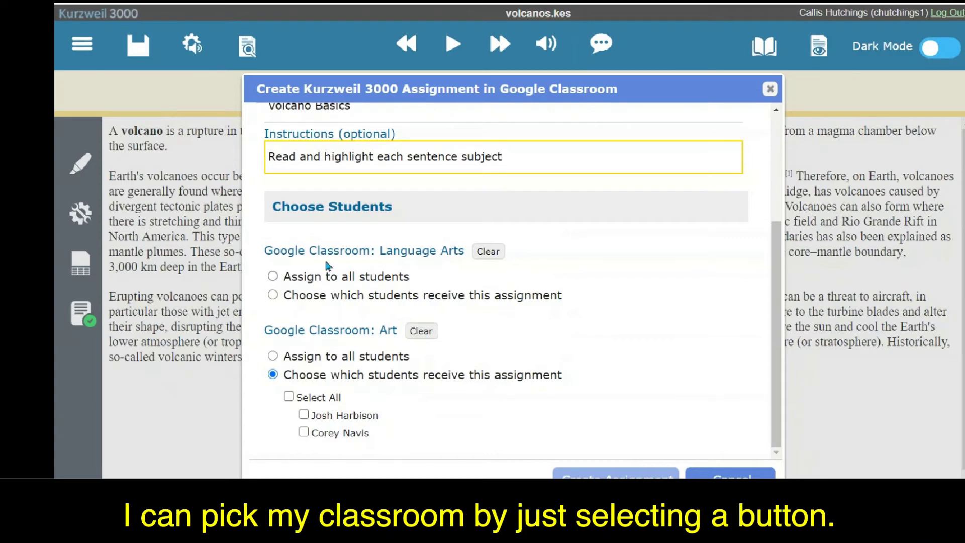
{"action": "left_click", "coordinate": [272, 276]}
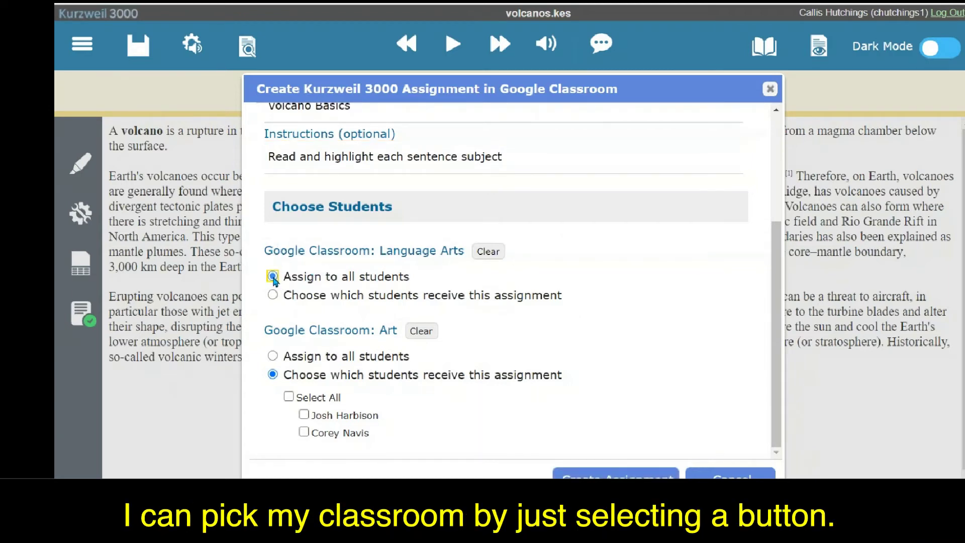
{"action": "left_click", "coordinate": [272, 295]}
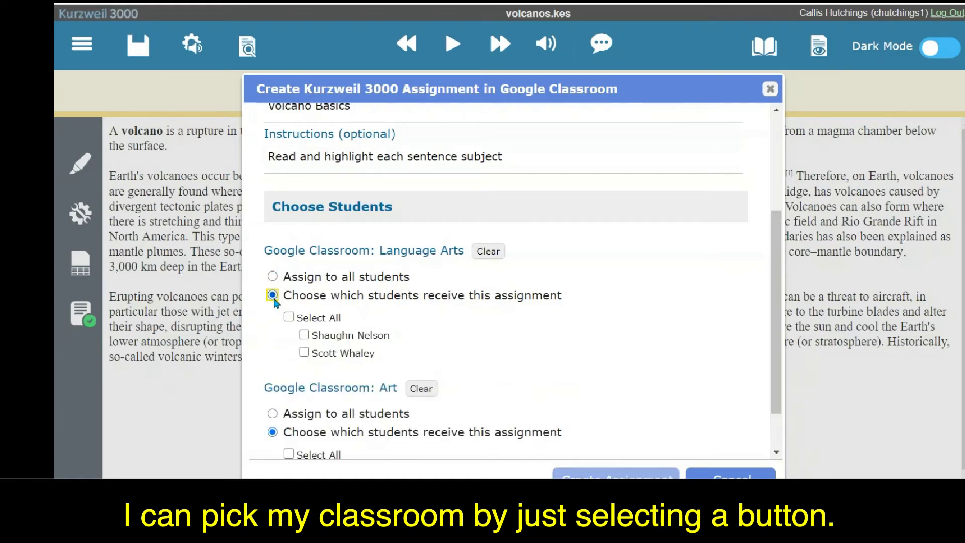
{"action": "left_click", "coordinate": [272, 414]}
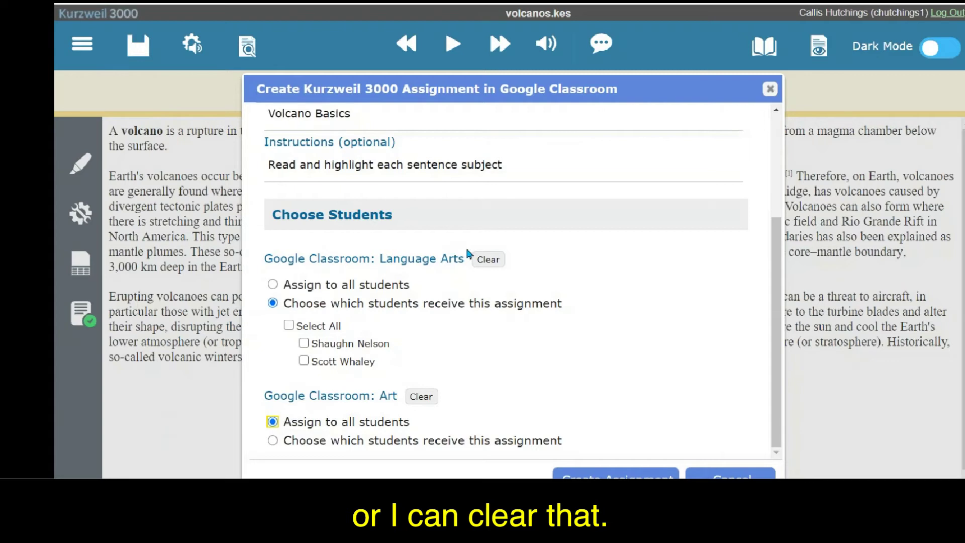
{"action": "left_click", "coordinate": [486, 260]}
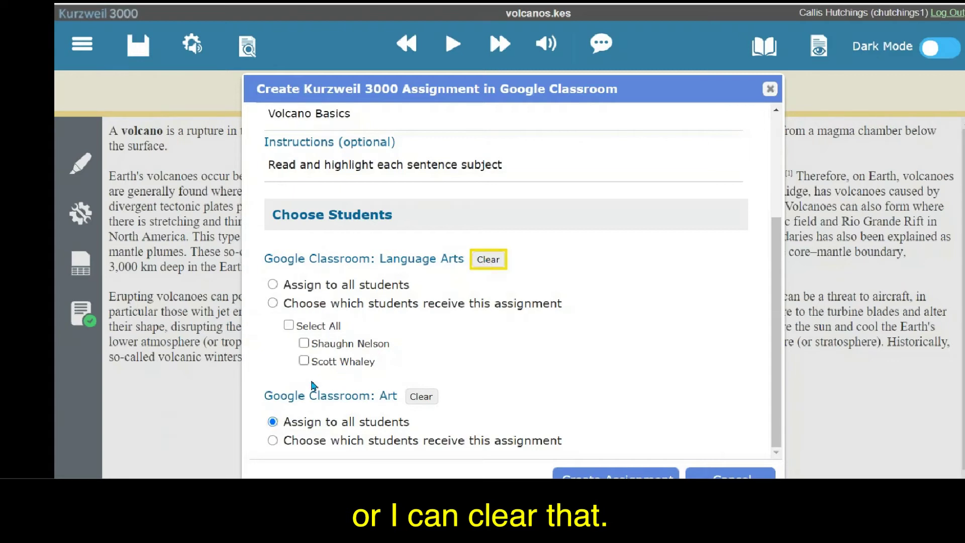
{"action": "left_click", "coordinate": [417, 397]}
- Set the Language Arts classroom to choose which students receive the assignment, and select only the second listed student
{"action": "left_click", "coordinate": [272, 284]}
{"action": "scroll", "coordinate": [273, 288], "scroll_direction": "up", "scroll_amount": 1}
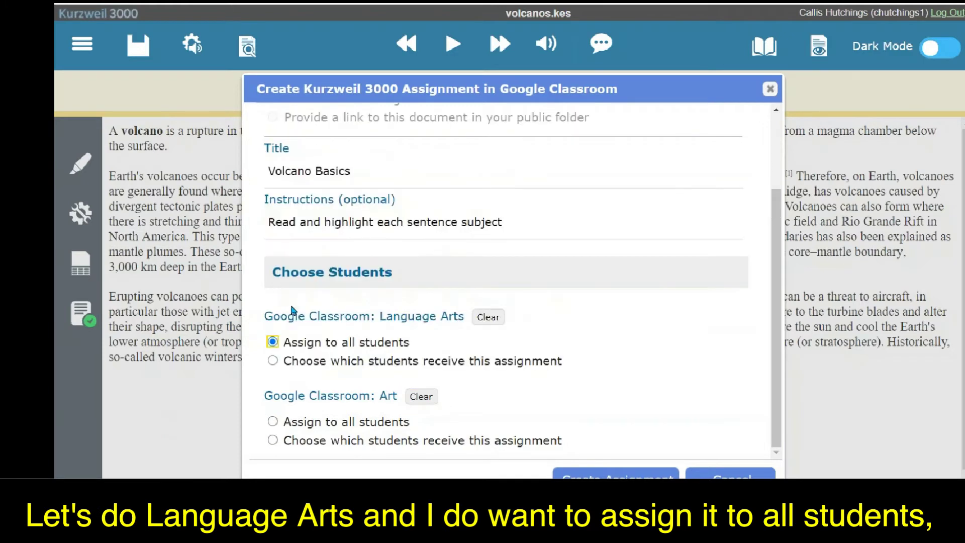
{"action": "left_click", "coordinate": [272, 360]}
{"action": "scroll", "coordinate": [270, 360], "scroll_direction": "down", "scroll_amount": 1}
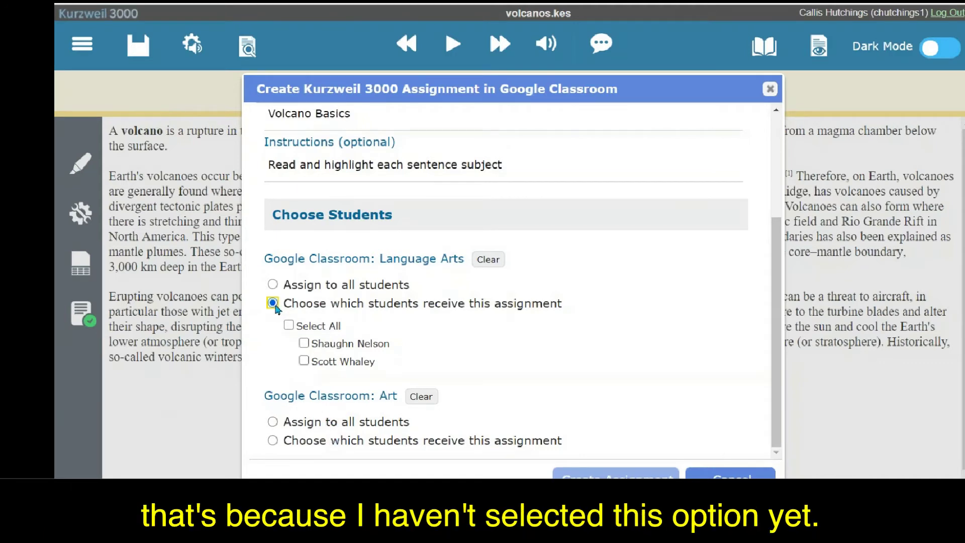
{"action": "left_click", "coordinate": [304, 361]}
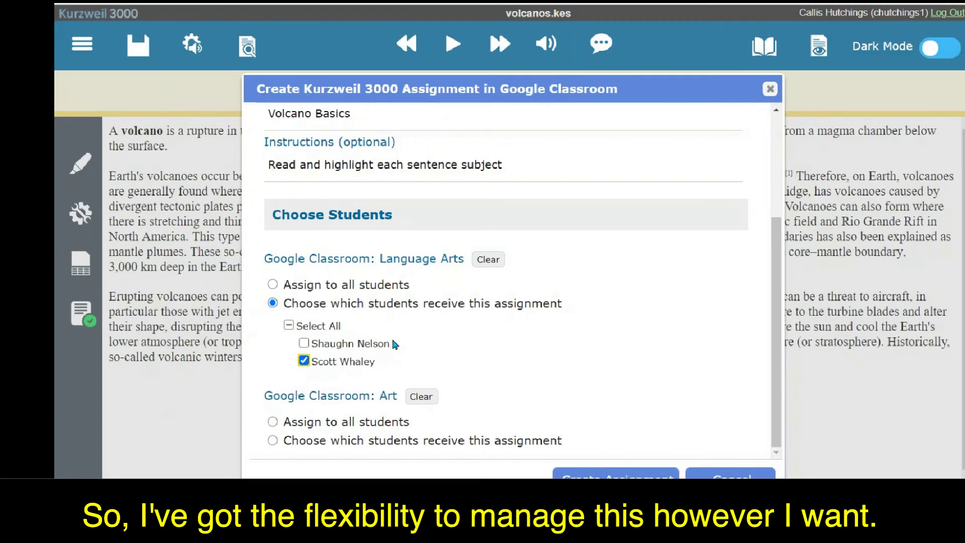
- Recheck the assignment title, copy options and student selection, and create the assignment in Google Classroom
{"action": "scroll", "coordinate": [412, 345], "scroll_direction": "up", "scroll_amount": 3}
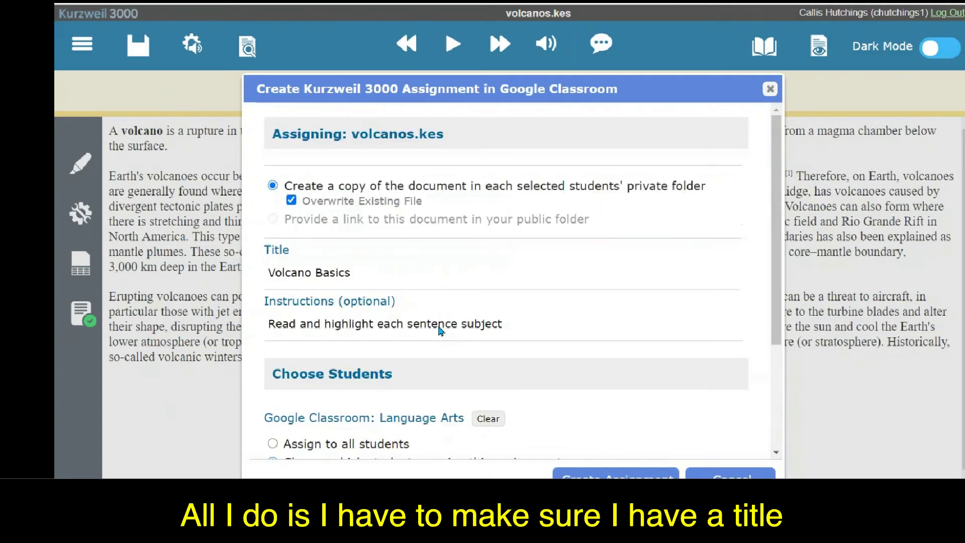
{"action": "left_click", "coordinate": [342, 281]}
{"action": "left_click_drag", "start_coordinate": [342, 281], "coordinate": [252, 294]}
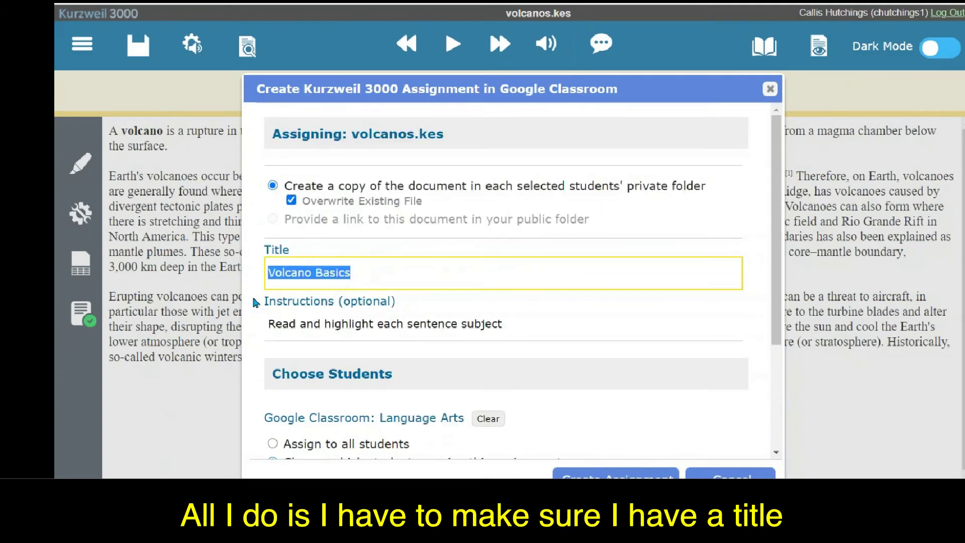
{"action": "scroll", "coordinate": [256, 296], "scroll_direction": "down", "scroll_amount": 3}
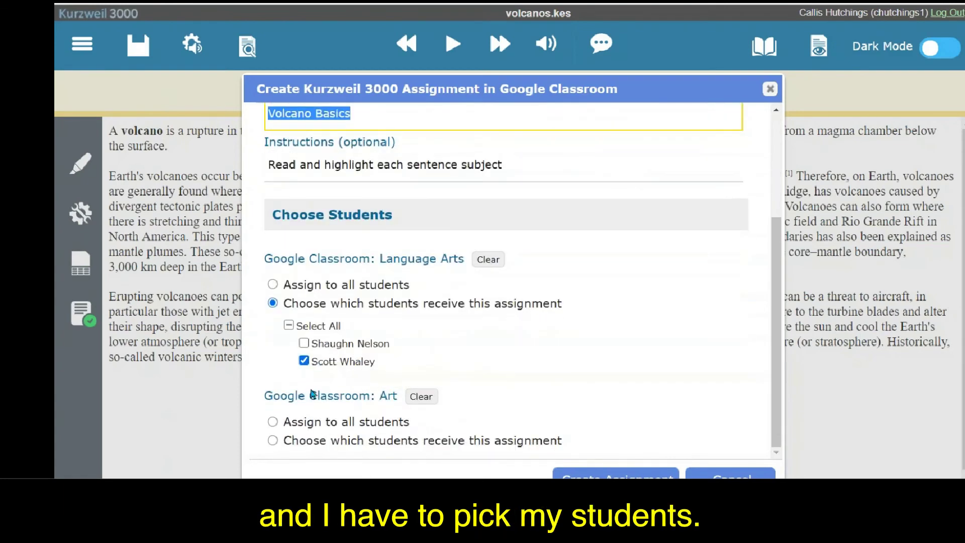
{"action": "scroll", "coordinate": [308, 419], "scroll_direction": "up", "scroll_amount": 3}
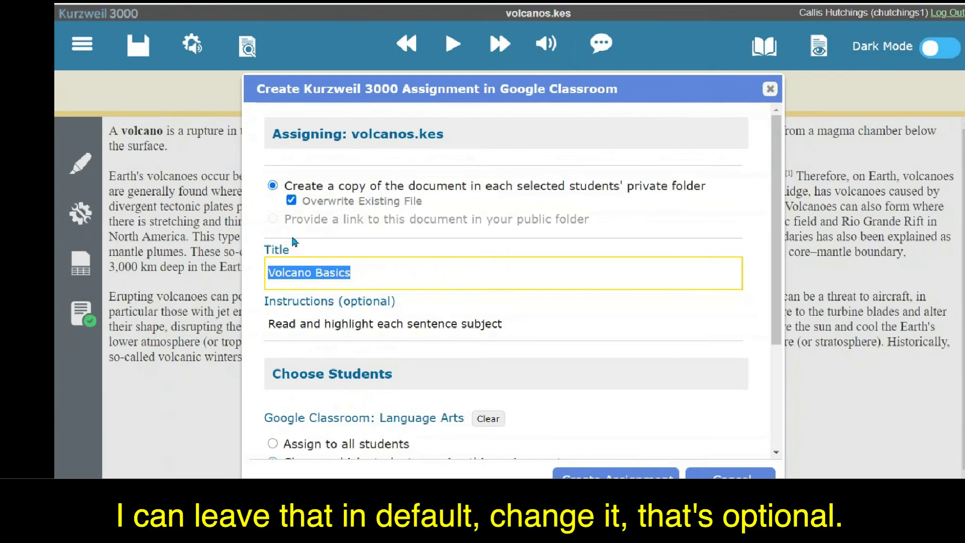
{"action": "scroll", "coordinate": [346, 322], "scroll_direction": "down", "scroll_amount": 3}
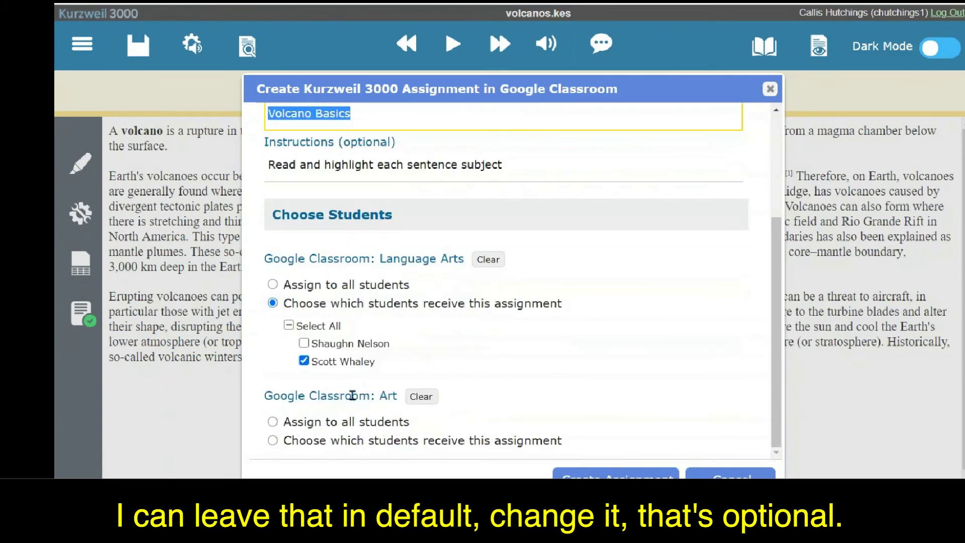
{"action": "left_click", "coordinate": [615, 475]}
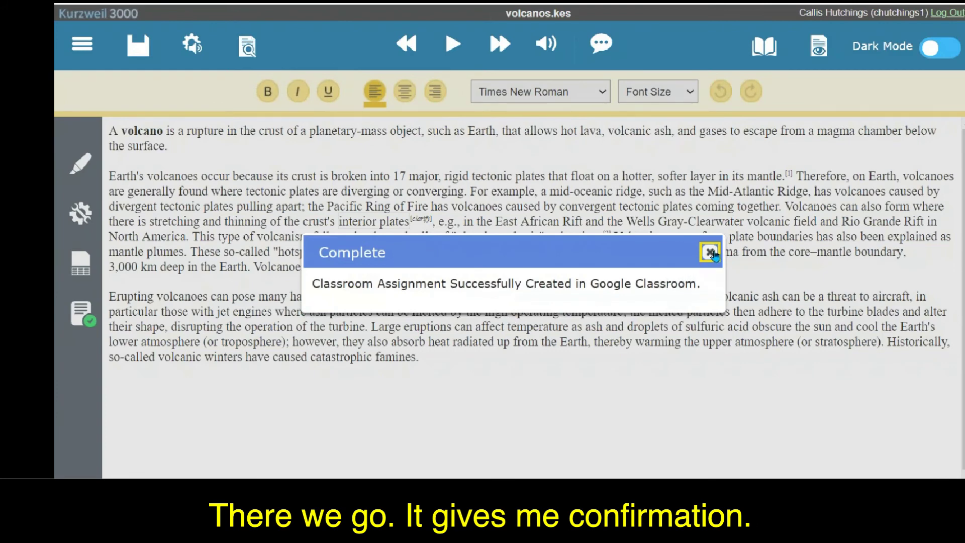
{"action": "left_click", "coordinate": [710, 253]}
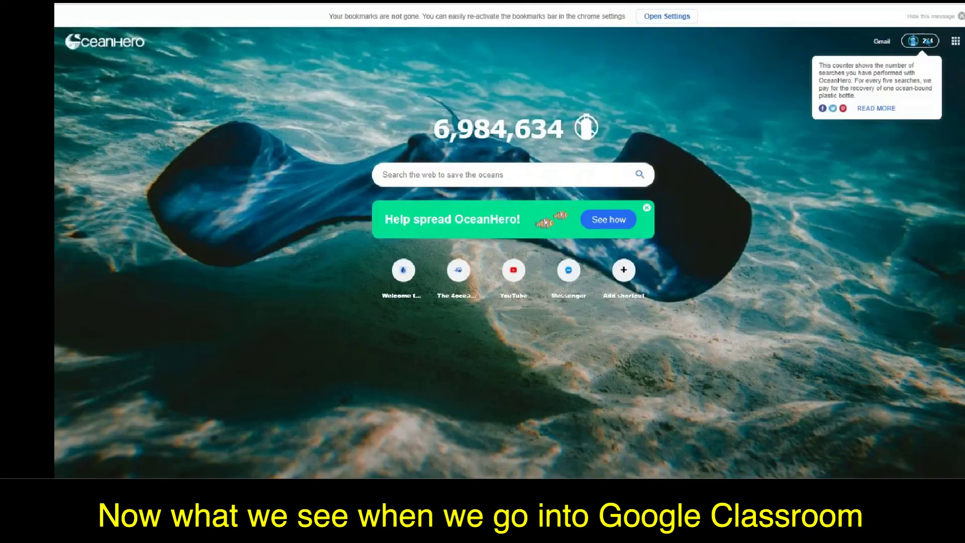
- Switch to Google Classroom and open the document link of the Volcano Basics assignment in the Language Arts class
{"action": "left_click", "coordinate": [955, 41]}
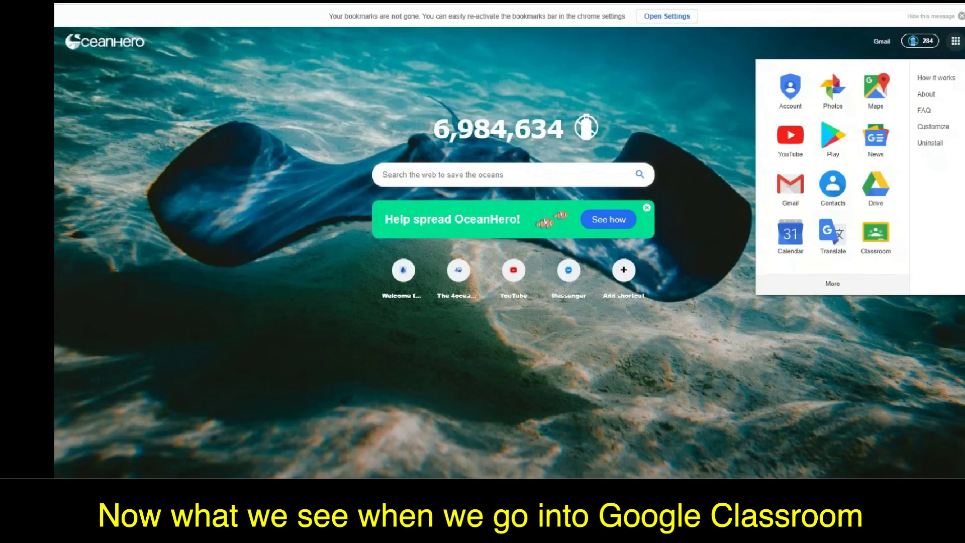
{"action": "left_click", "coordinate": [879, 238]}
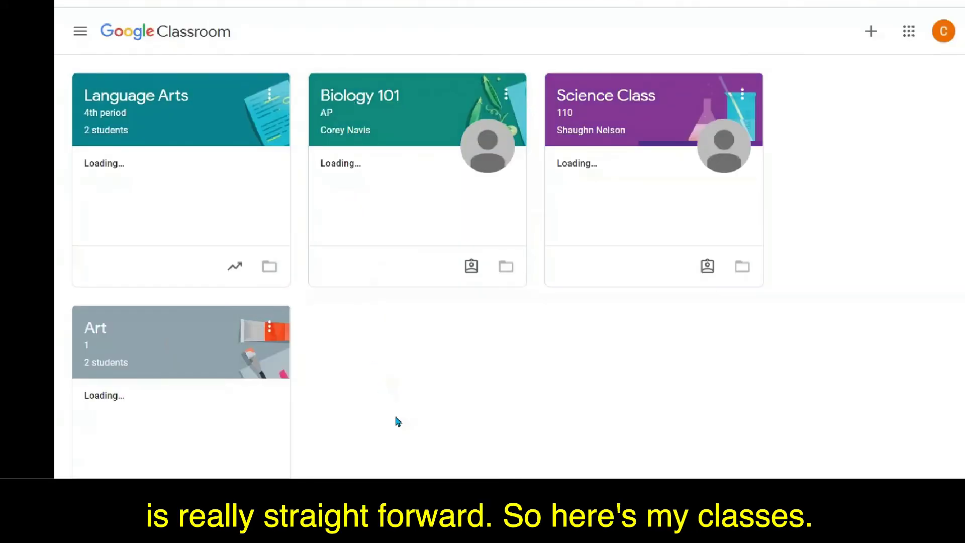
{"action": "left_click", "coordinate": [135, 95]}
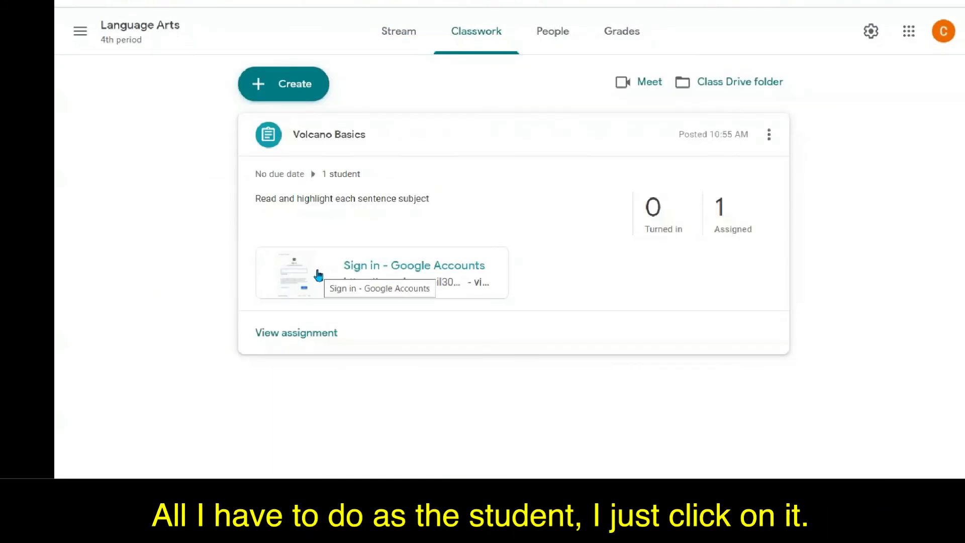
{"action": "left_click", "coordinate": [318, 275]}
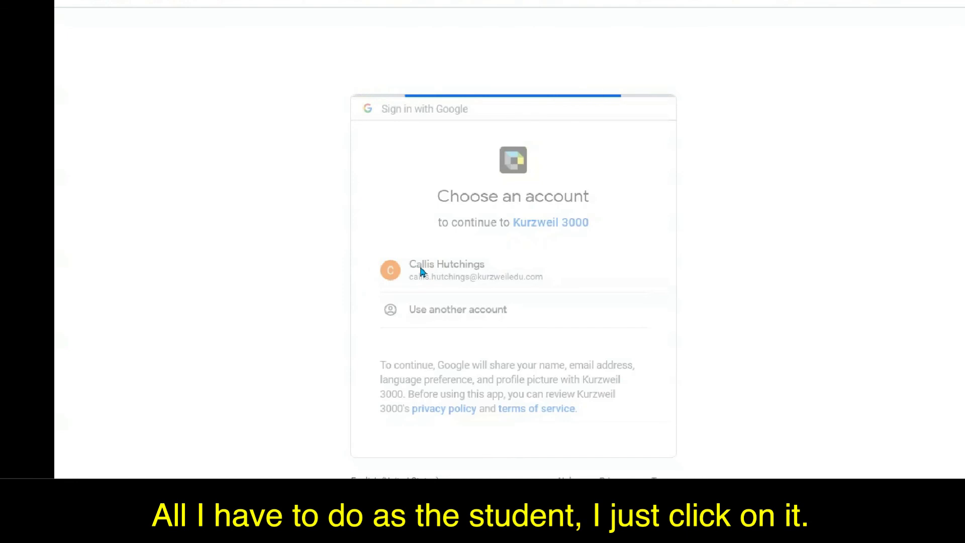